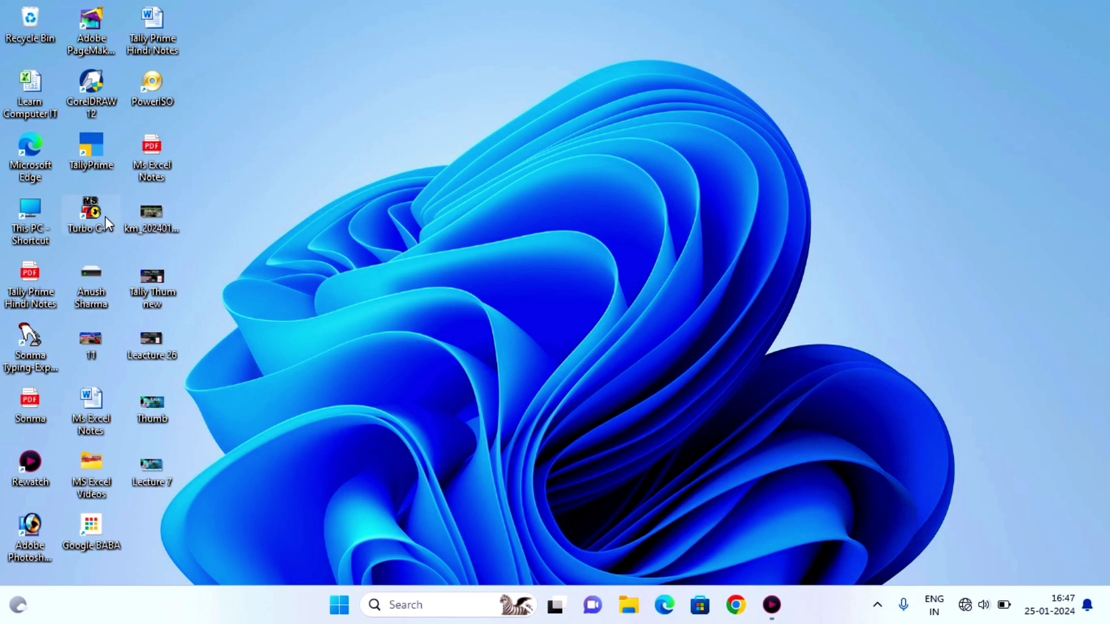
- Launch TallyPrime in educational mode and pick Rahul Pvt.Ltd from the company list
{"action": "double_click", "coordinate": [99, 153]}
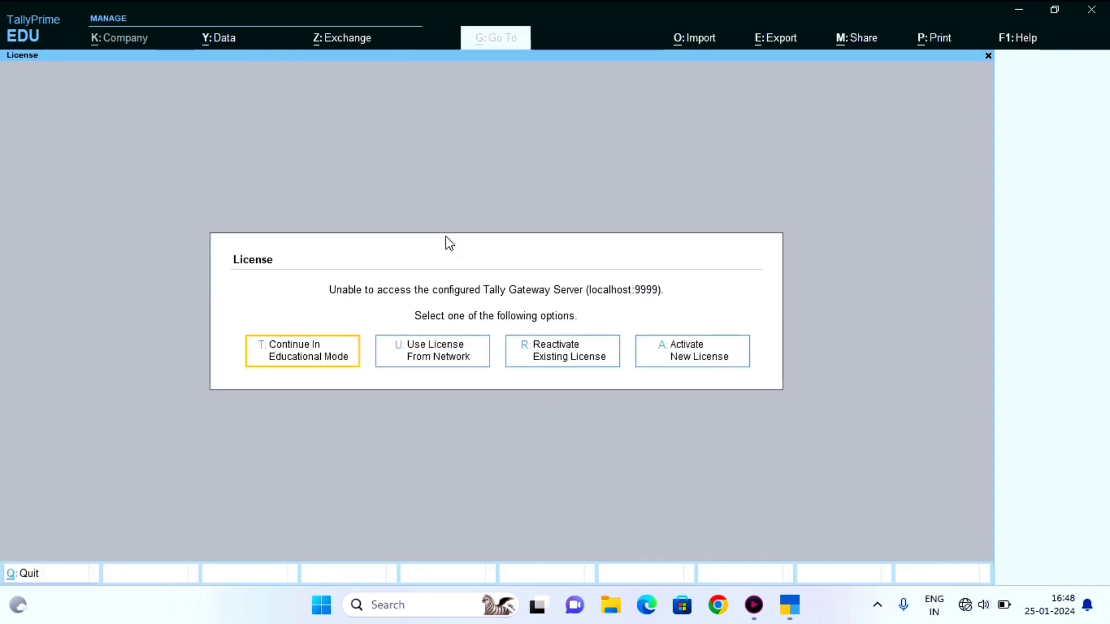
{"action": "left_click", "coordinate": [303, 362]}
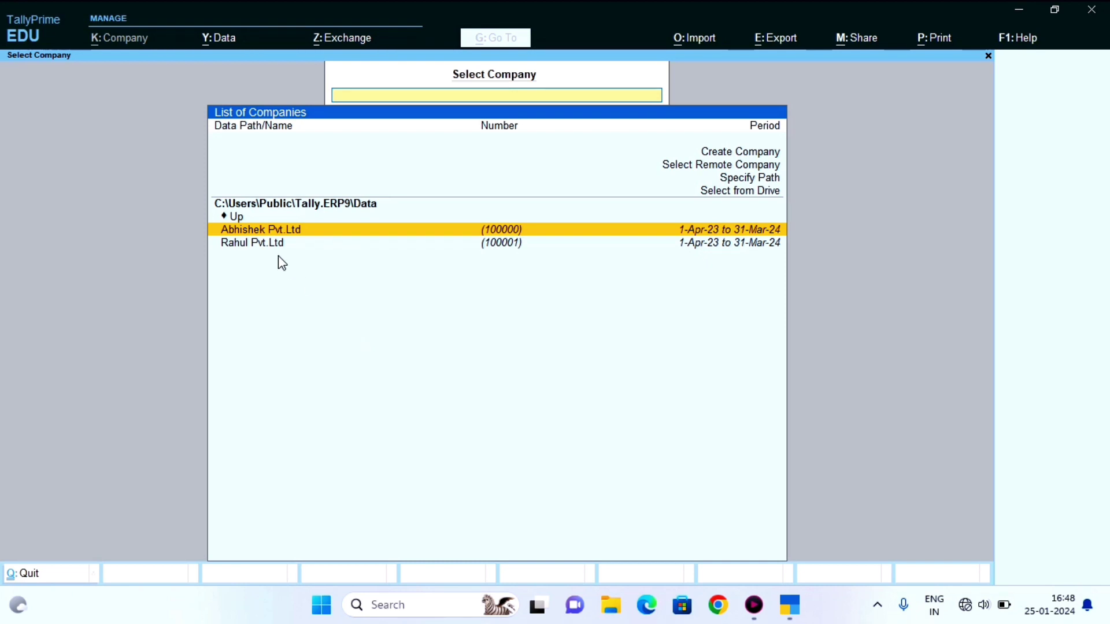
{"action": "left_click", "coordinate": [237, 244]}
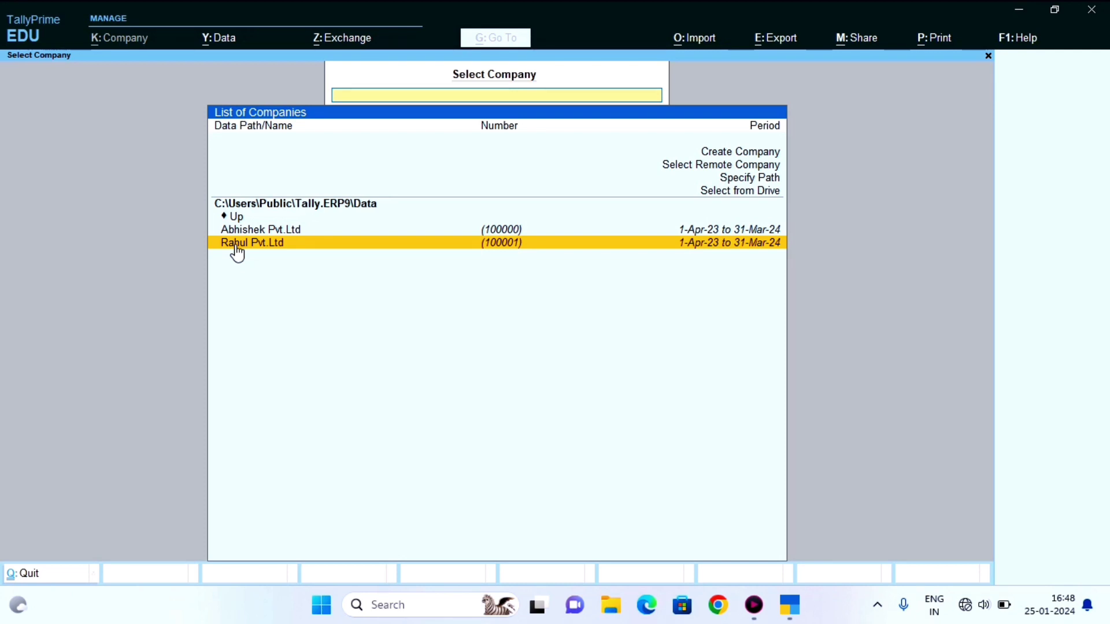
- Load Rahul Pvt.Ltd and move through the Gateway of Tally menu to the Balance Sheet
{"action": "left_click", "coordinate": [237, 246]}
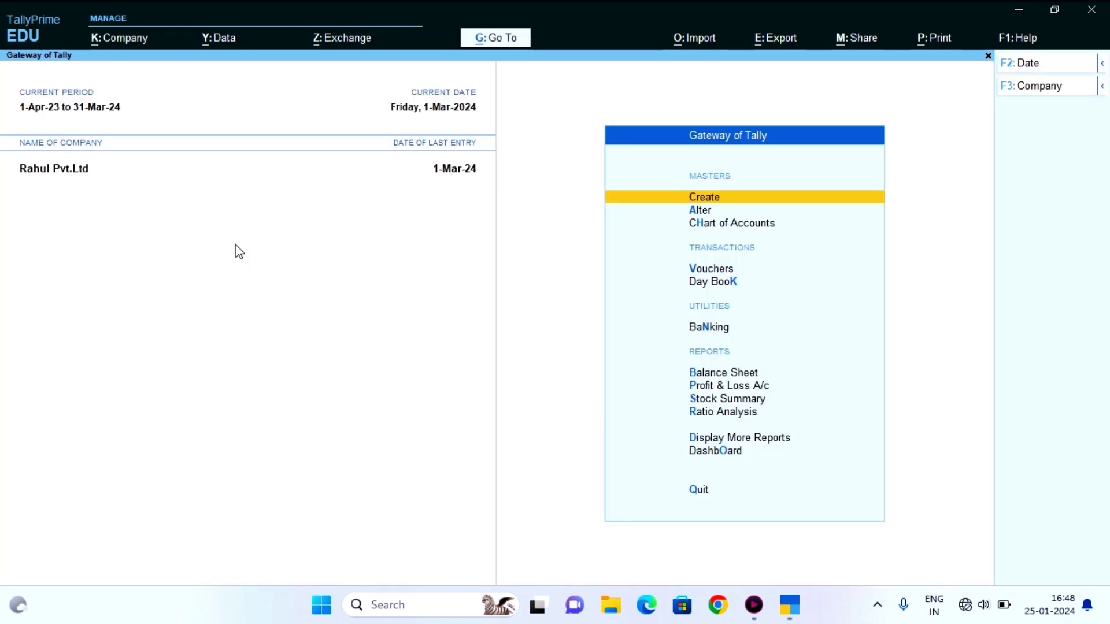
{"action": "key", "text": "Down"}
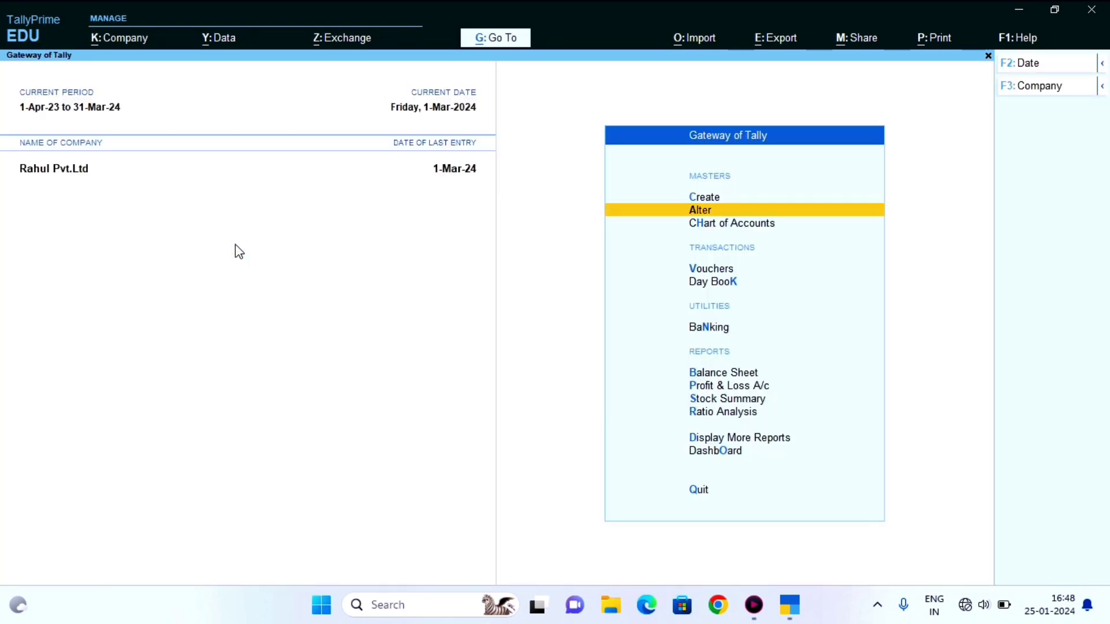
{"action": "key", "text": "Down"}
{"action": "key", "text": "Up"}
{"action": "key", "text": "Down"}
{"action": "key", "text": "Down"}
{"action": "key", "text": "Down"}
{"action": "key", "text": "Down"}
{"action": "key", "text": "Down"}
{"action": "key", "text": "Down"}
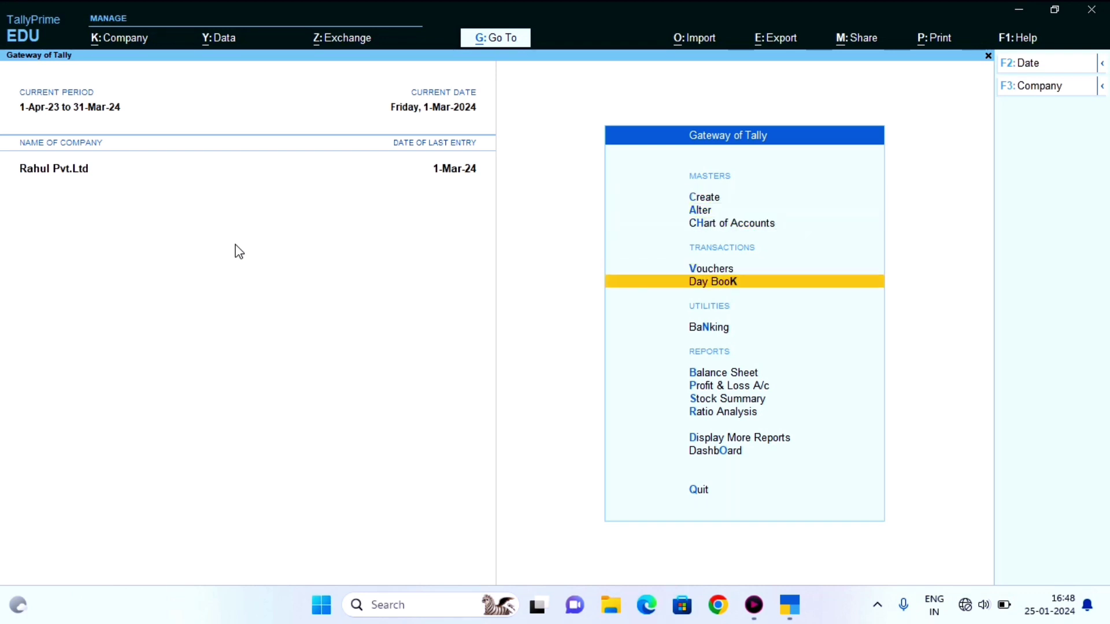
{"action": "key", "text": "Up"}
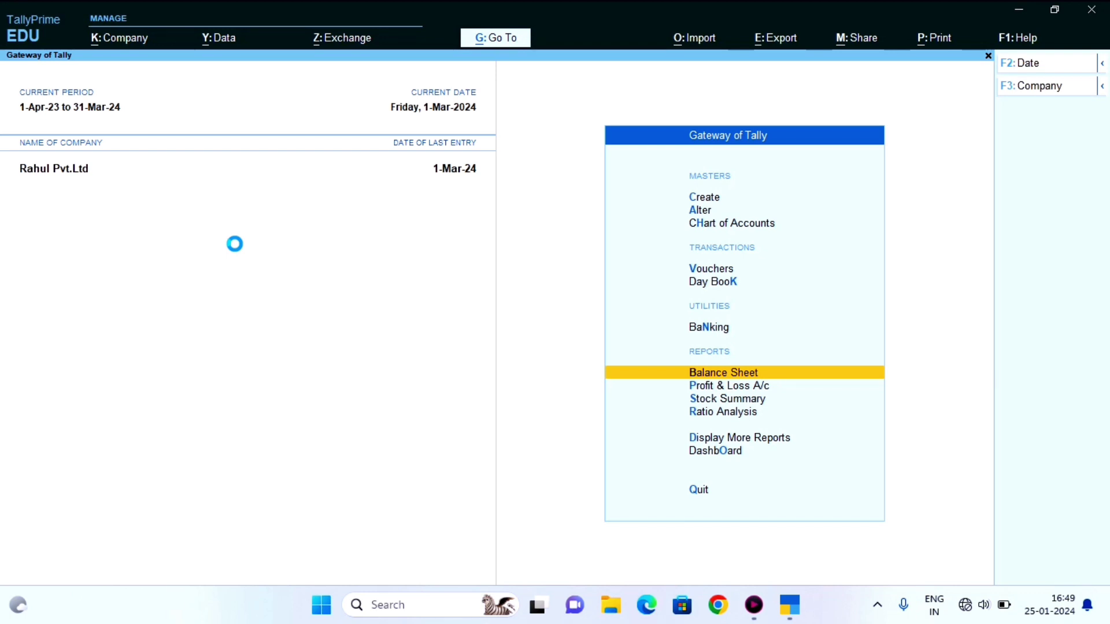
- Drill into Current Assets and Sundry Debtors to view Rahul Kirana Store's 1,250.00 balance, then return
{"action": "key", "text": "Right"}
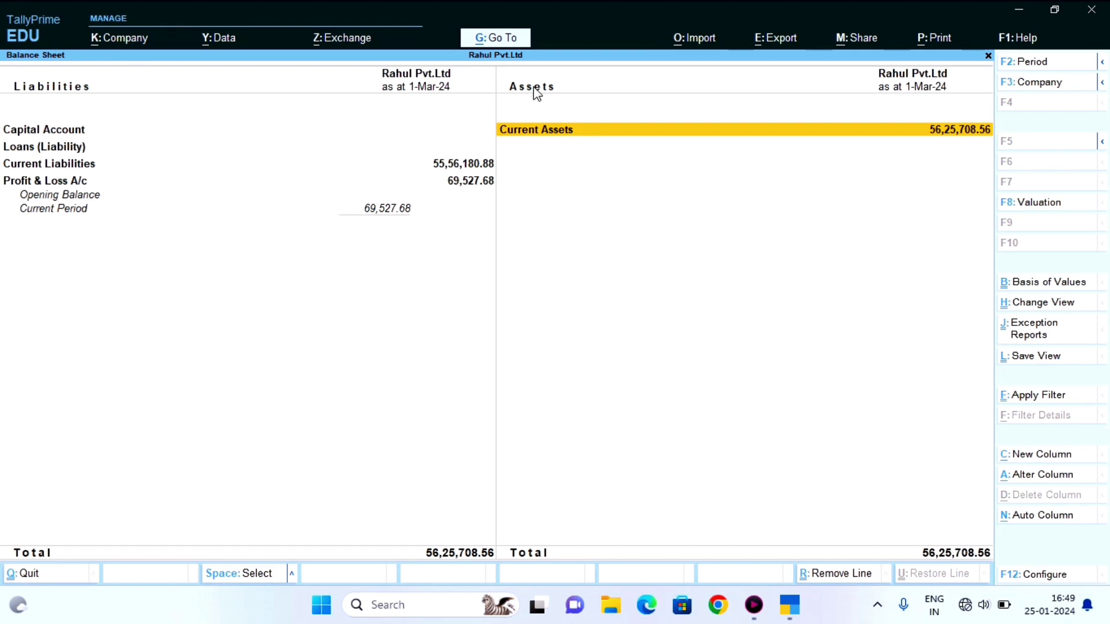
{"action": "left_click", "coordinate": [576, 137]}
{"action": "key", "text": "Down"}
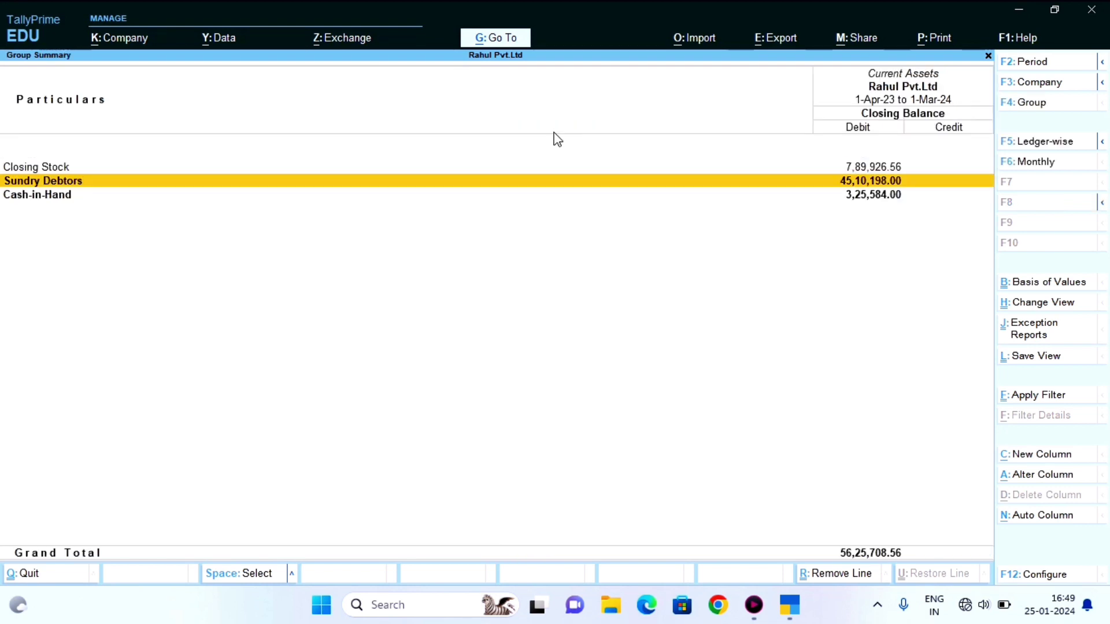
{"action": "key", "text": "Return"}
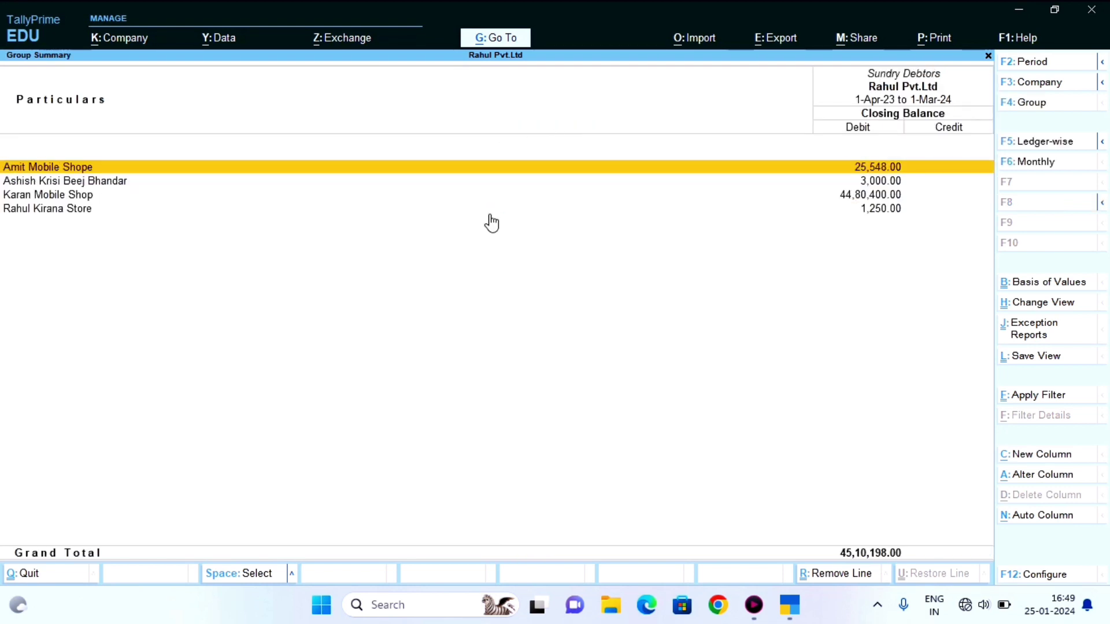
{"action": "key", "text": "Down"}
{"action": "key", "text": "Down"}
{"action": "key", "text": "Down"}
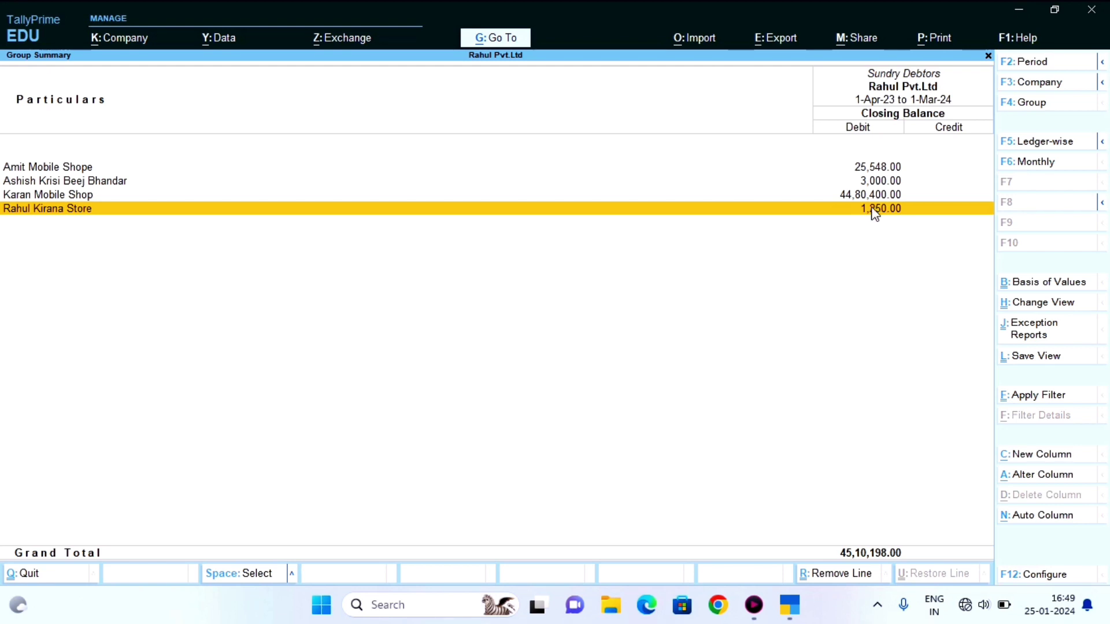
{"action": "key", "text": "Escape"}
{"action": "key", "text": "Escape"}
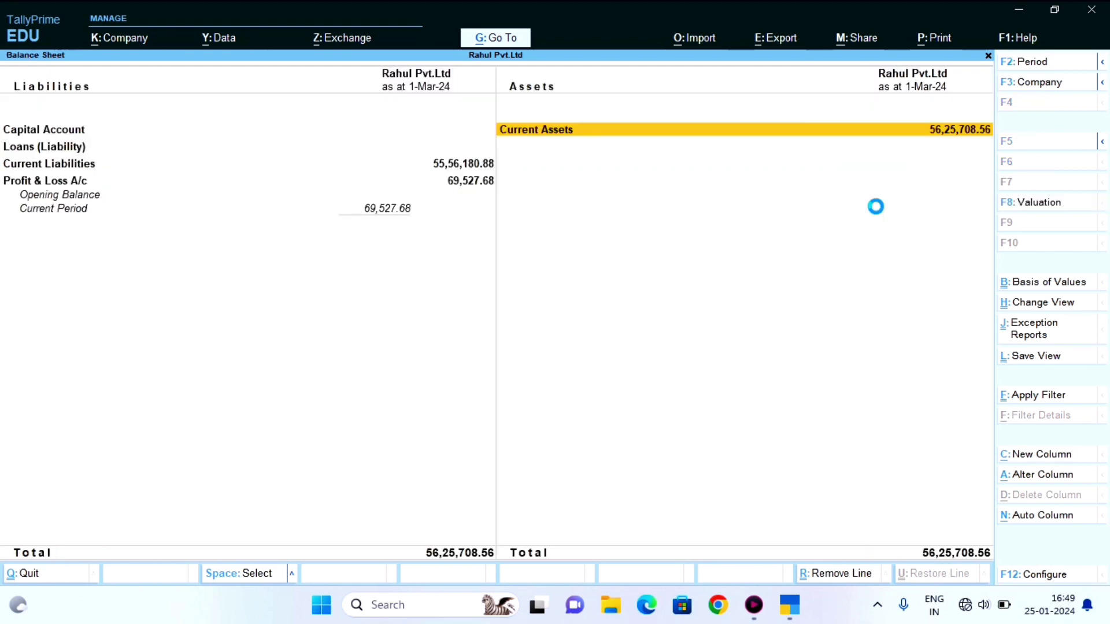
{"action": "key", "text": "Escape"}
- Open voucher entry from Gateway of Tally and switch the voucher type to Receipt
{"action": "key", "text": "Up"}
{"action": "key", "text": "Up"}
{"action": "key", "text": "Up"}
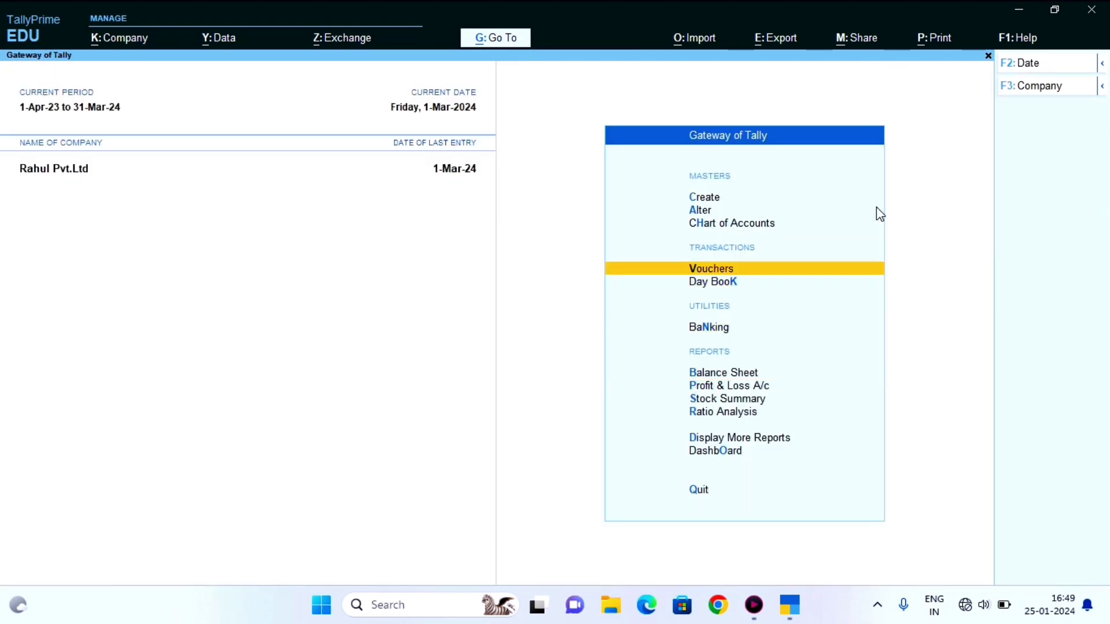
{"action": "key", "text": "Return"}
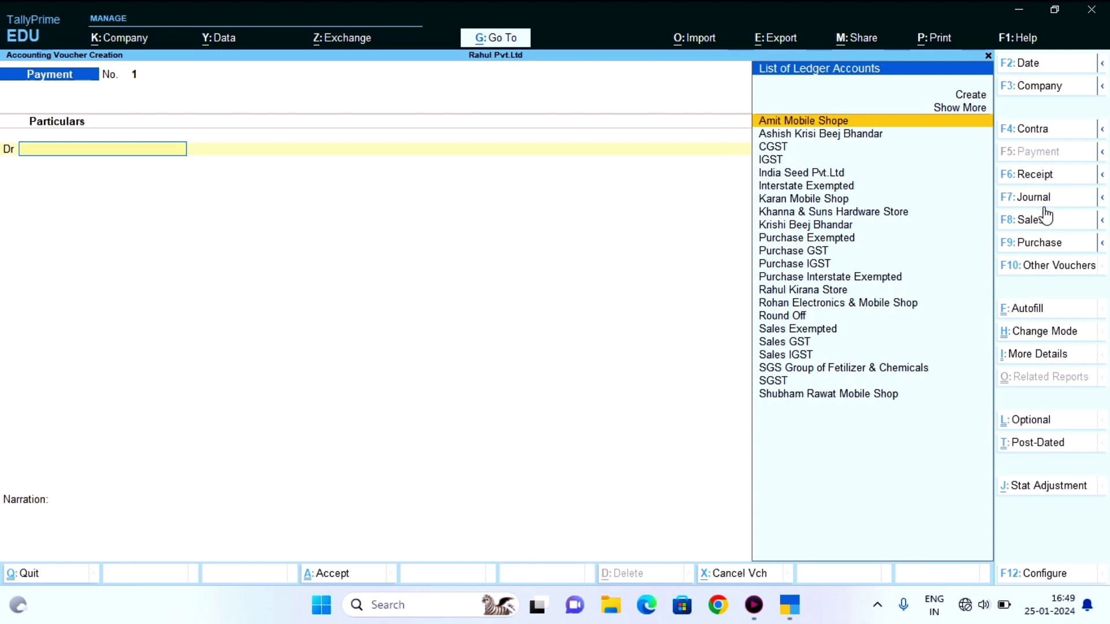
{"action": "left_click", "coordinate": [1027, 181]}
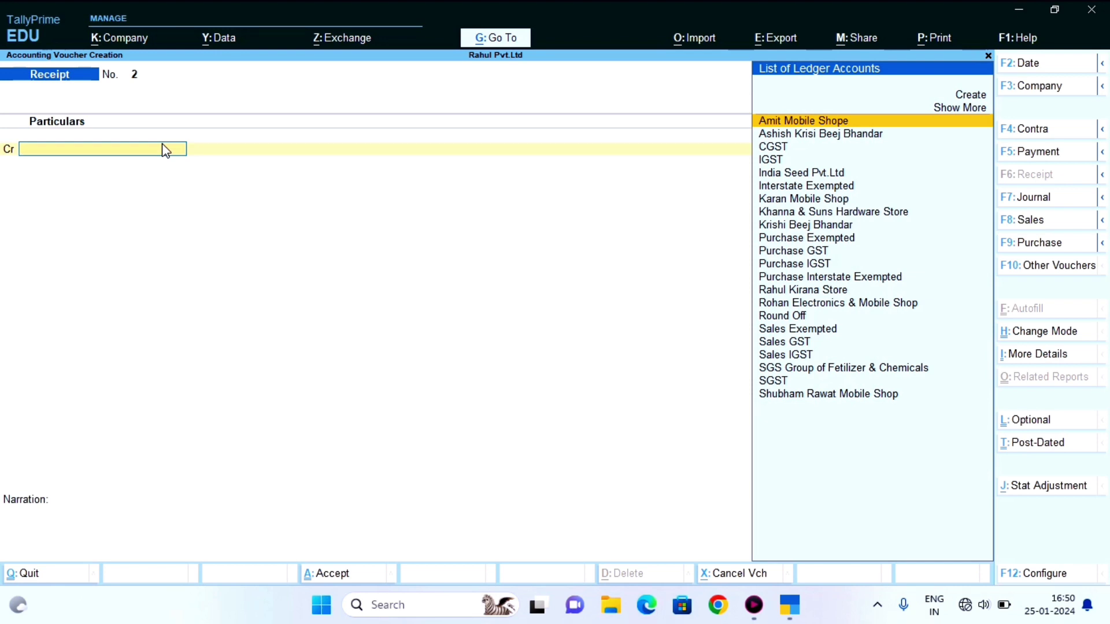
- Credit Rahul Kirana Store with 1,200.00, using the On Account adjustment method
{"action": "key", "text": "Down"}
{"action": "key", "text": "Down"}
{"action": "key", "text": "Down"}
{"action": "key", "text": "Down"}
{"action": "key", "text": "Down"}
{"action": "key", "text": "Down"}
{"action": "key", "text": "Down"}
{"action": "key", "text": "Down"}
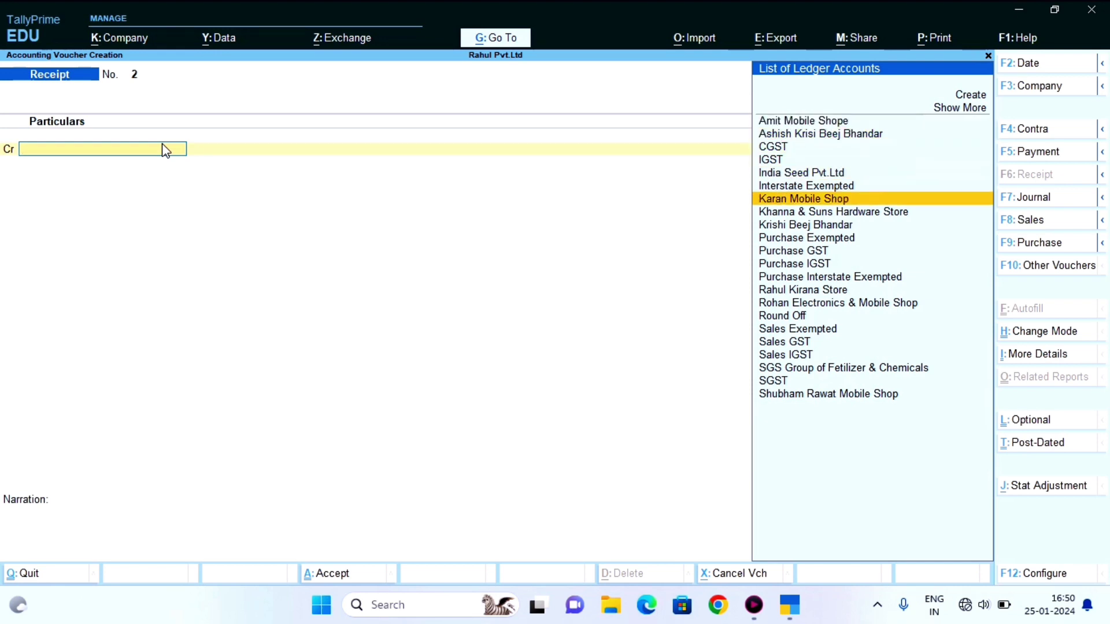
{"action": "key", "text": "Up"}
{"action": "key", "text": "Up"}
{"action": "key", "text": "Down"}
{"action": "key", "text": "Down"}
{"action": "key", "text": "Down"}
{"action": "key", "text": "Down"}
{"action": "key", "text": "Down"}
{"action": "key", "text": "Down"}
{"action": "key", "text": "Down"}
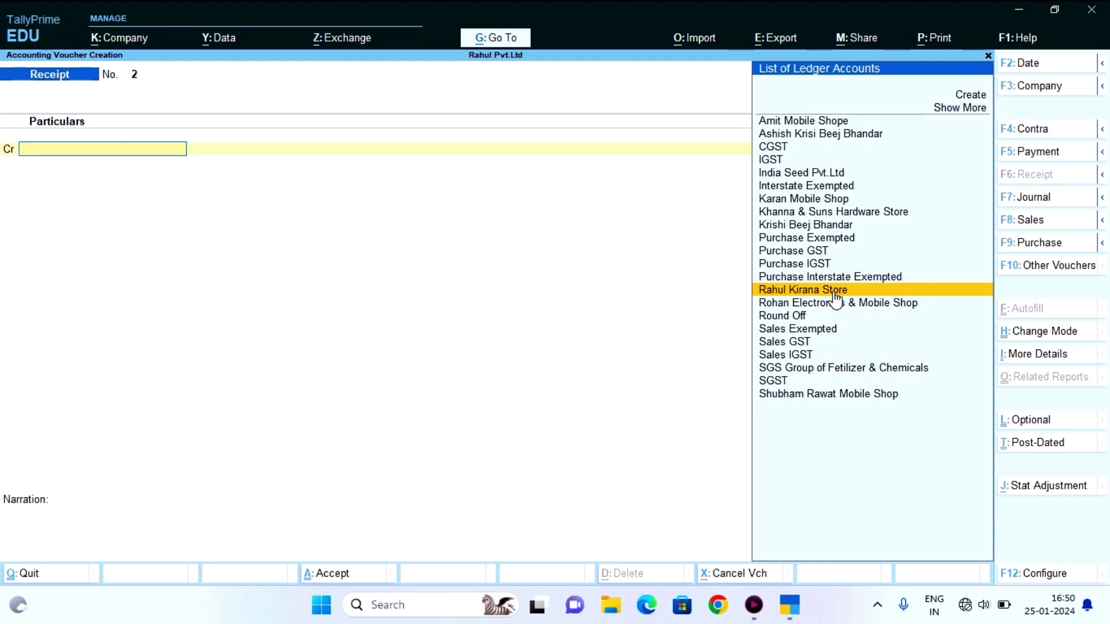
{"action": "left_click", "coordinate": [834, 296]}
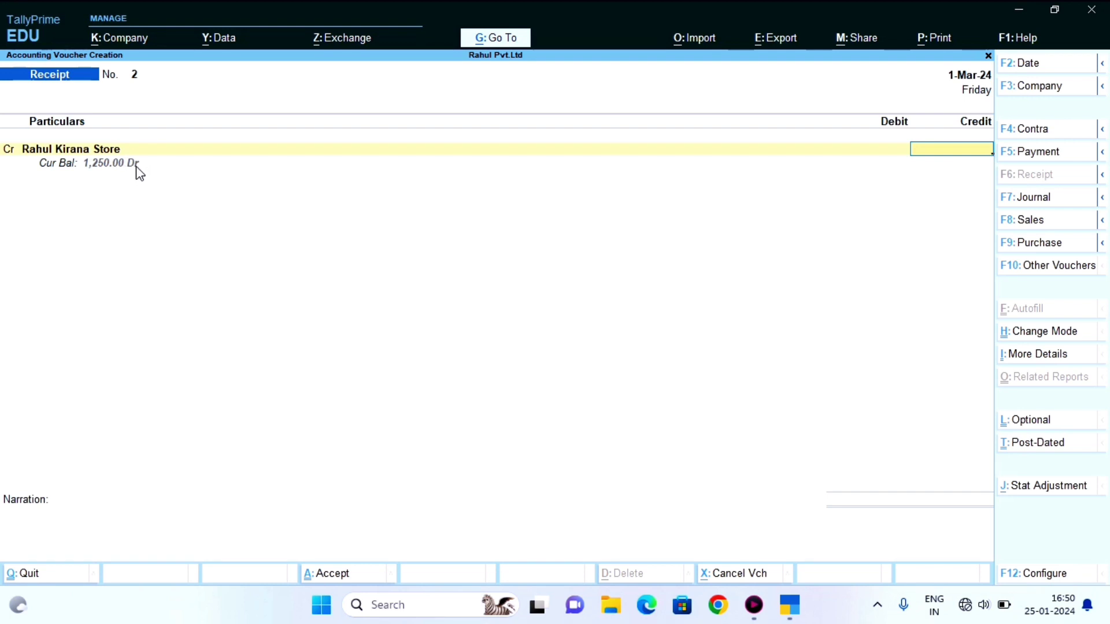
{"action": "type", "text": "12000"}
{"action": "key", "text": "BackSpace"}
{"action": "key", "text": "Return"}
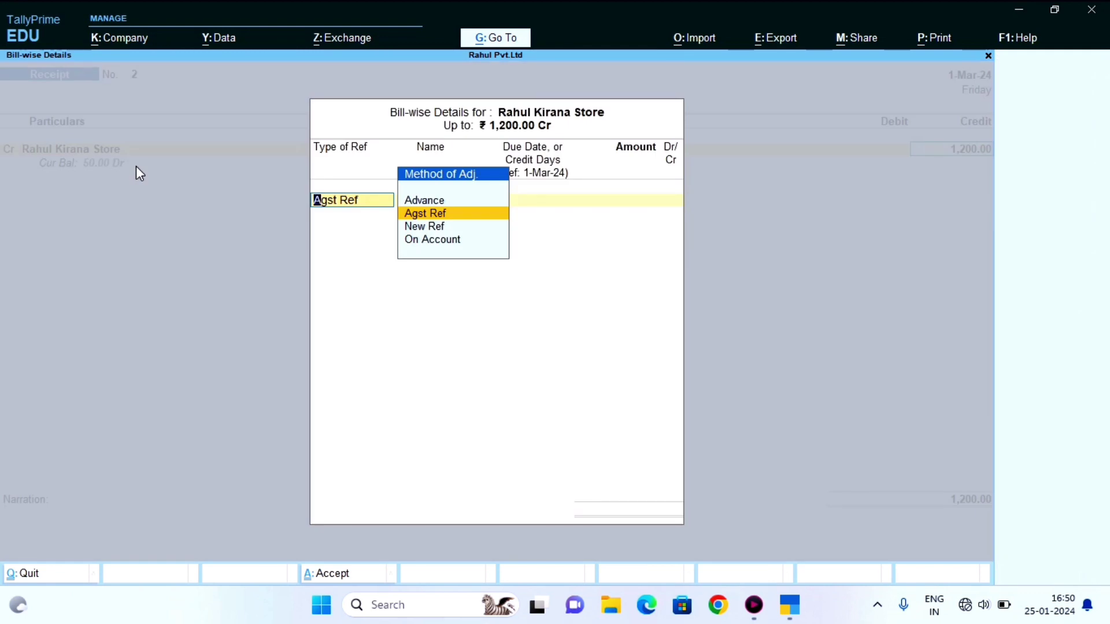
{"action": "key", "text": "Down"}
{"action": "key", "text": "Down"}
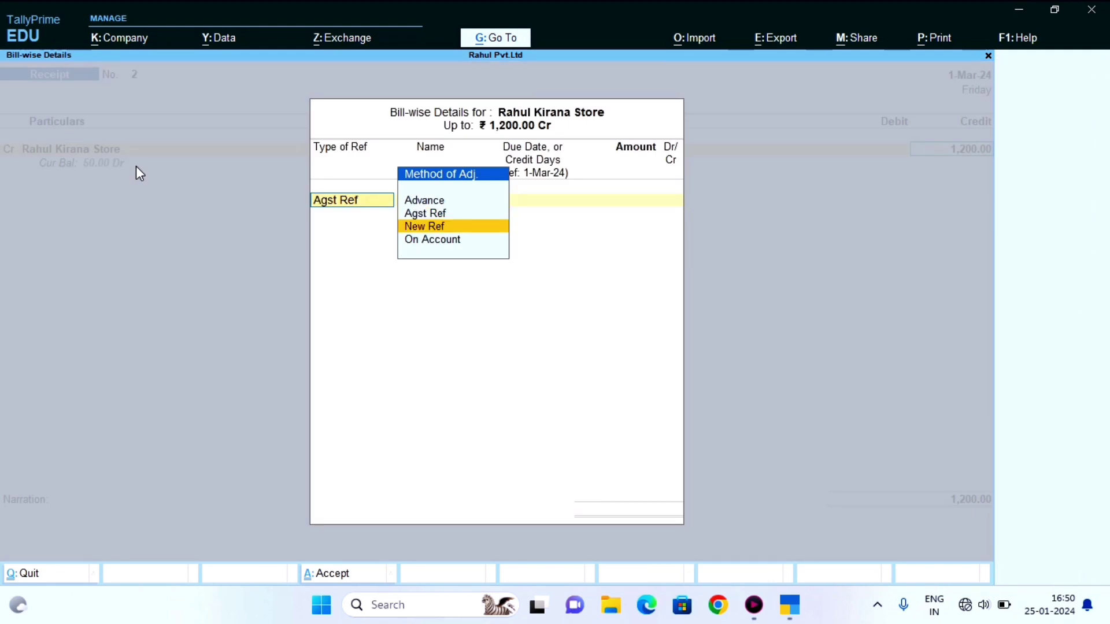
{"action": "key", "text": "Return"}
{"action": "key", "text": "Return"}
{"action": "key", "text": "Return"}
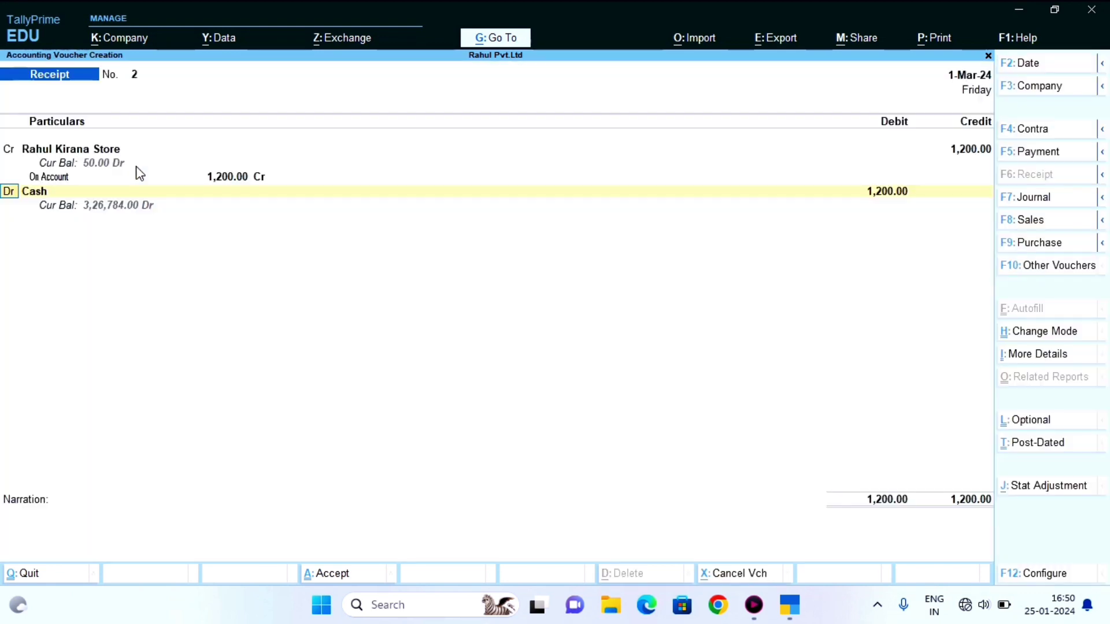
{"action": "key", "text": "Return"}
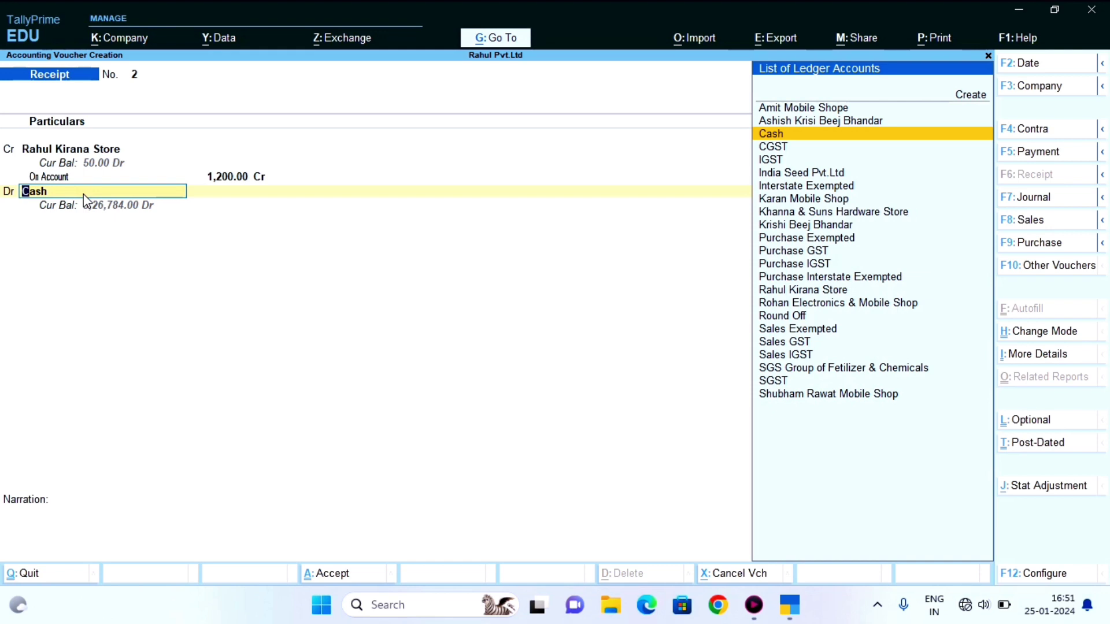
- Choose Create in the ledger list to start a new debit ledger instead of Cash
{"action": "key", "text": "Up"}
{"action": "key", "text": "Up"}
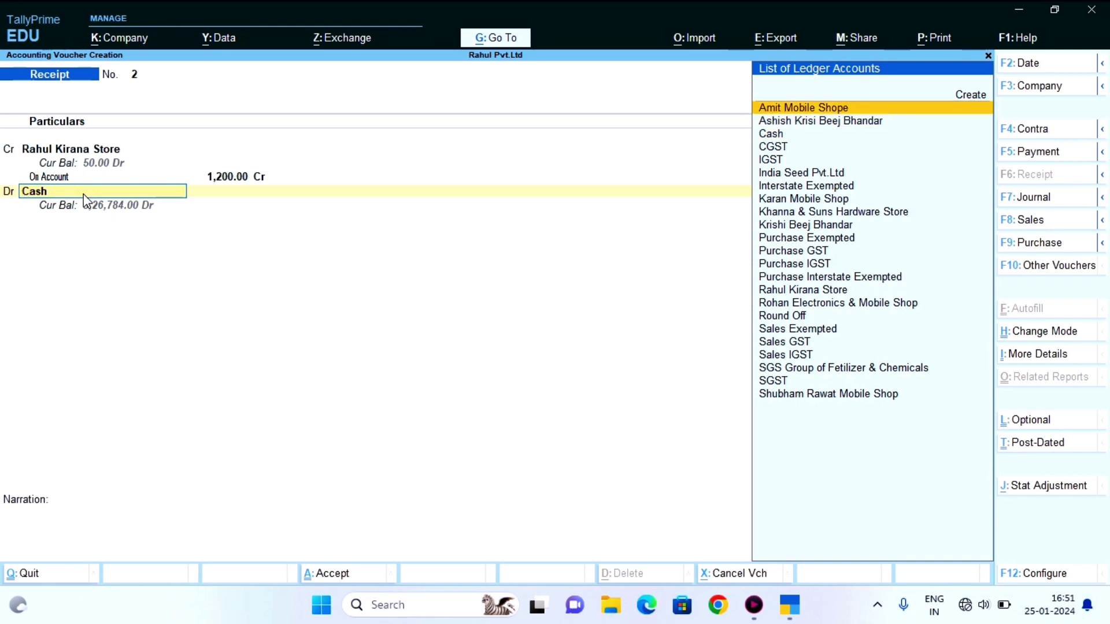
{"action": "key", "text": "Up"}
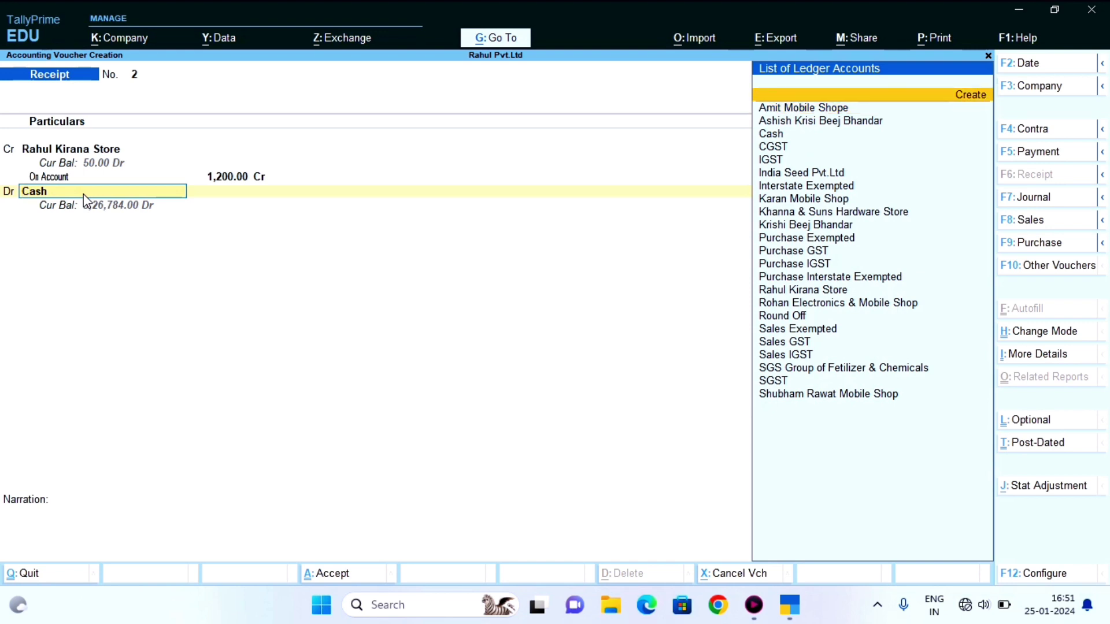
{"action": "left_click", "coordinate": [95, 203]}
{"action": "key", "text": "Return"}
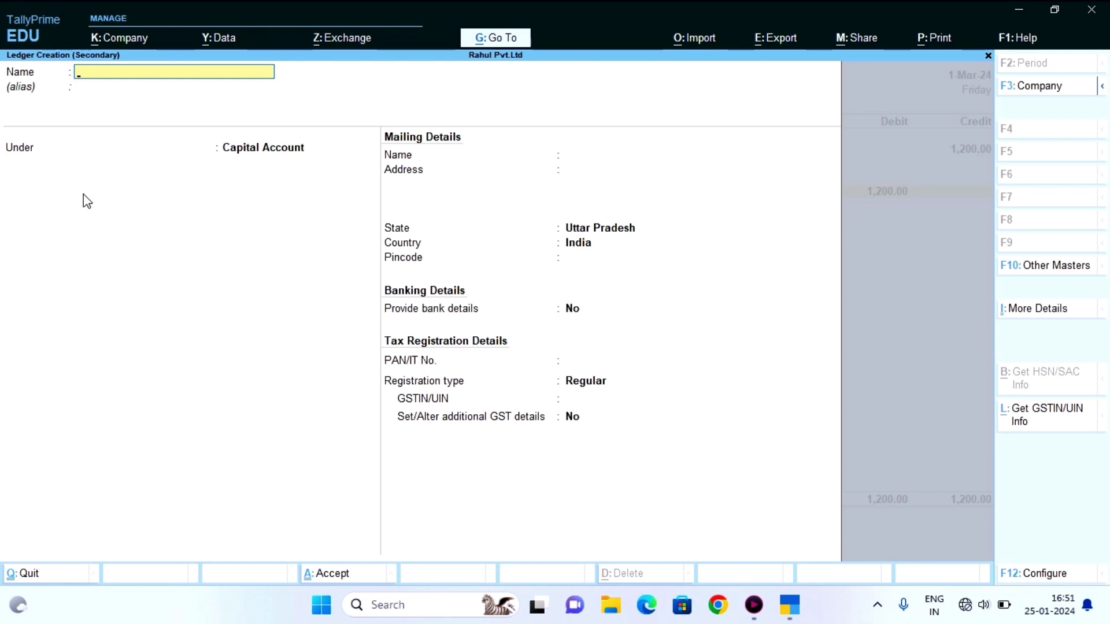
- Name the new ledger BOB and place it under the Bank Accounts group
{"action": "type", "text": "BOB"}
{"action": "key", "text": "Return"}
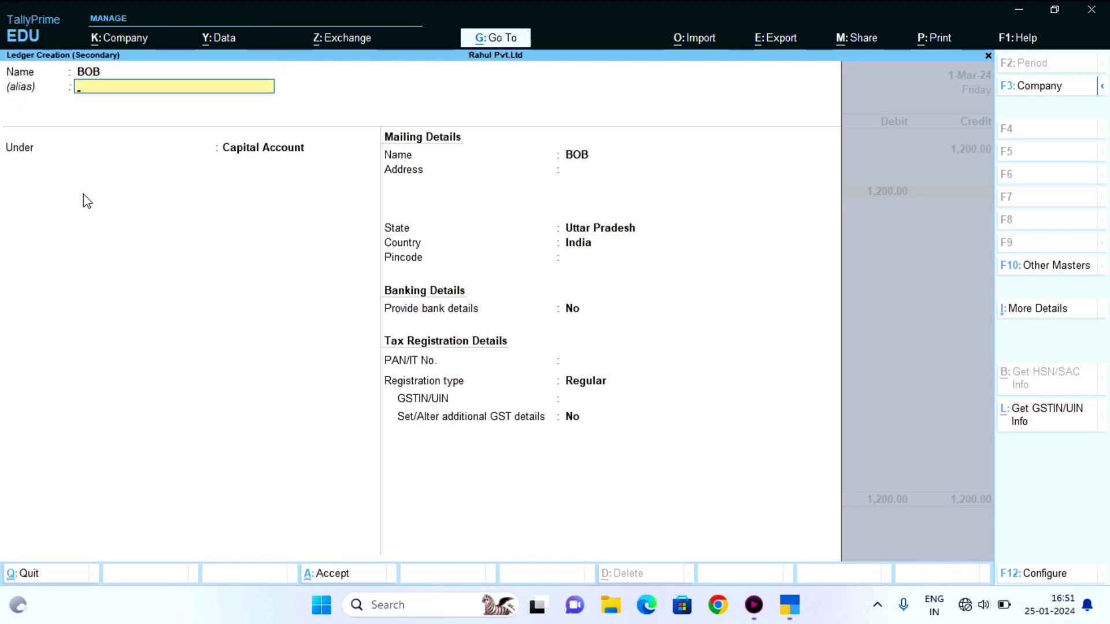
{"action": "key", "text": "Return"}
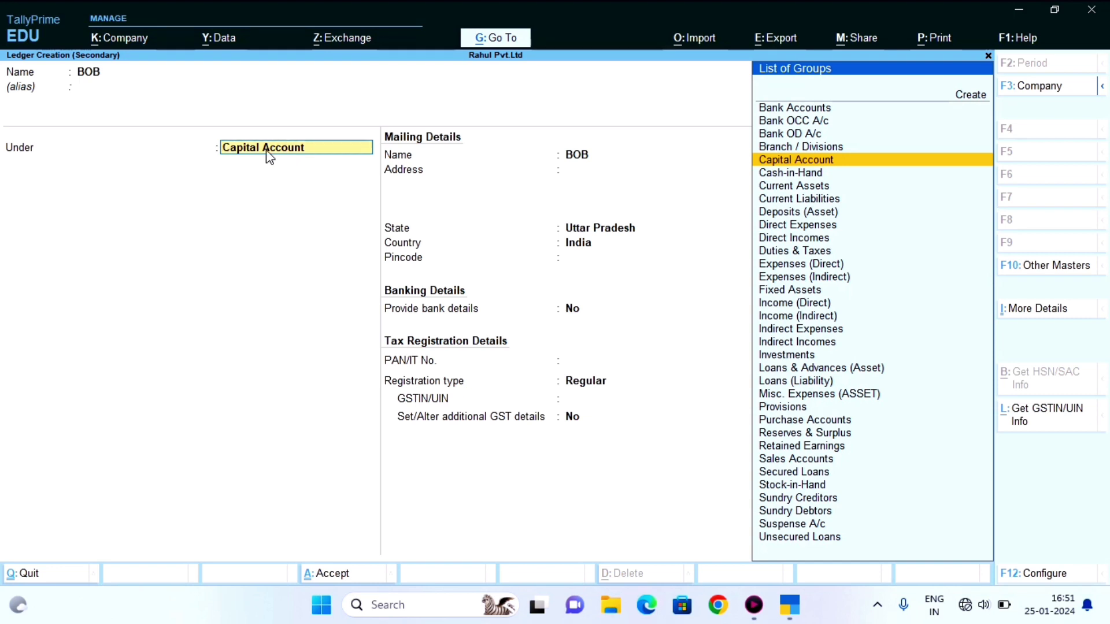
{"action": "type", "text": "Ba"}
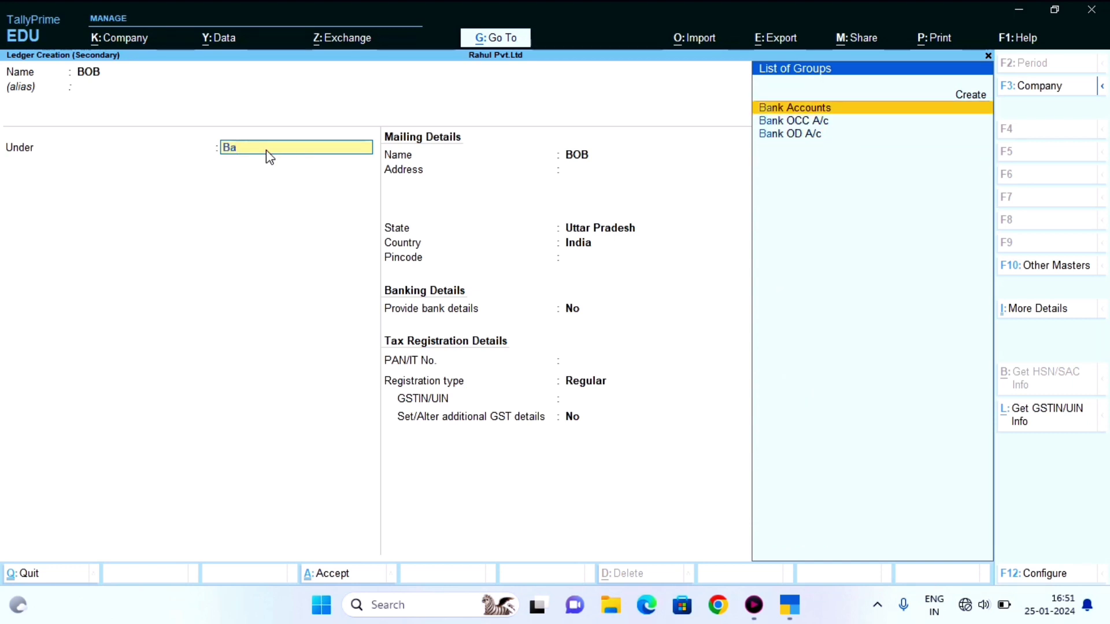
{"action": "key", "text": "Down"}
{"action": "key", "text": "Up"}
{"action": "key", "text": "Return"}
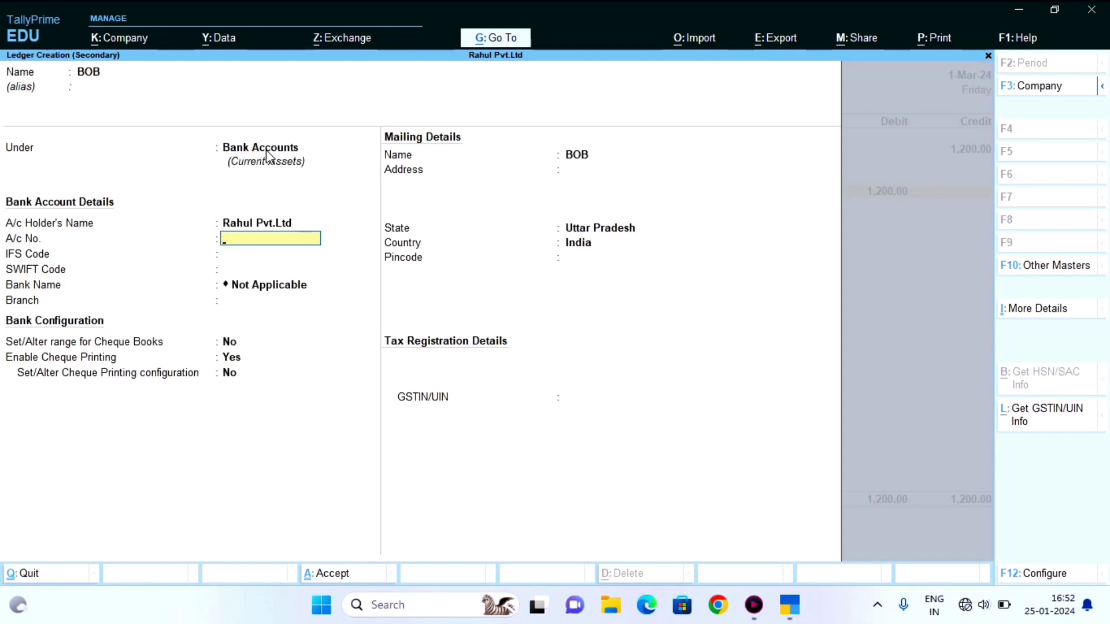
- Enter the account holder's name and pincode 212654, skip other bank details, and save BOB
{"action": "key", "text": "BackSpace"}
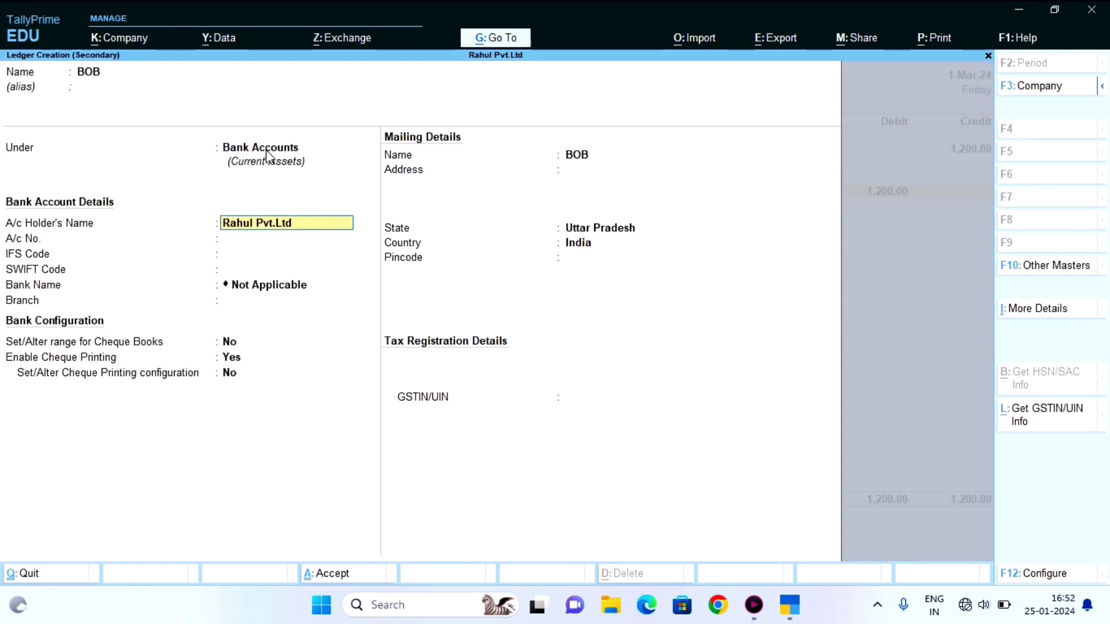
{"action": "key", "text": "Return"}
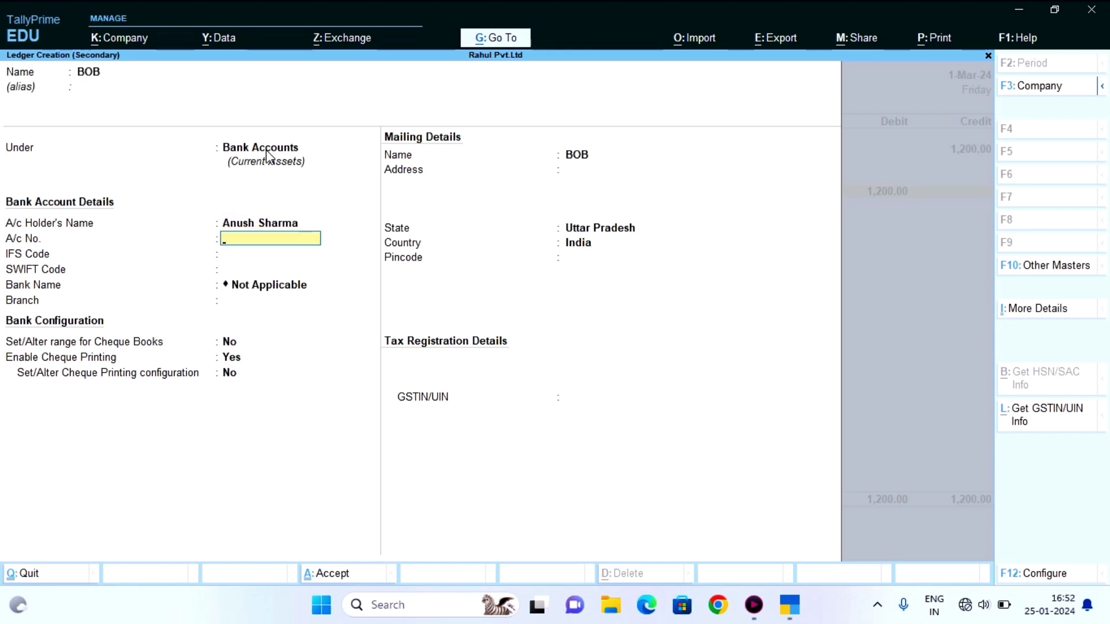
{"action": "key", "text": "Return"}
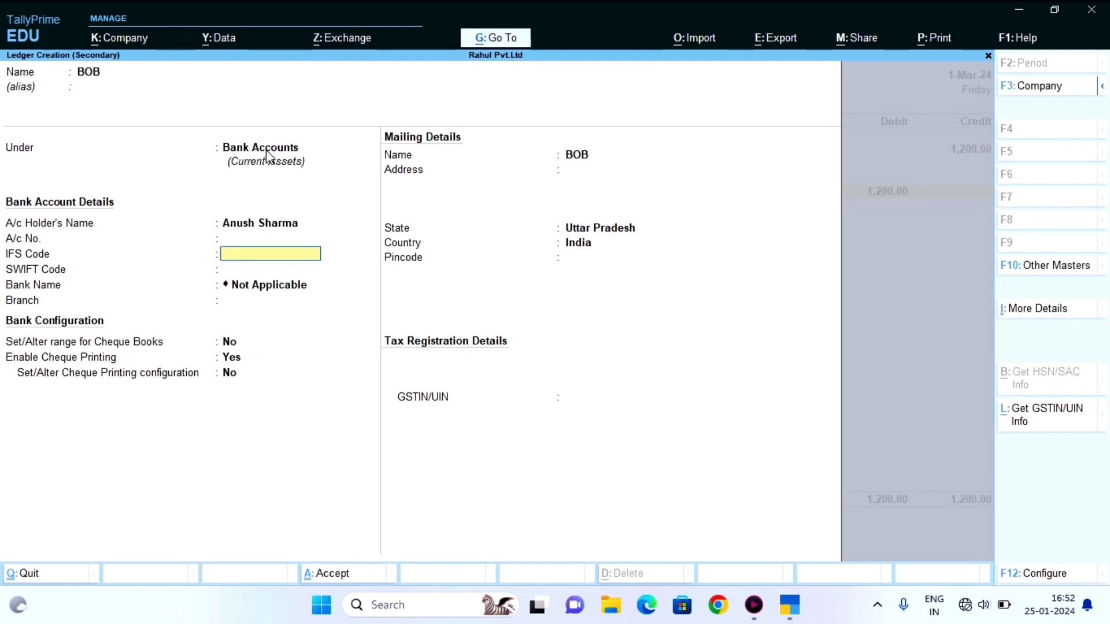
{"action": "key", "text": "Return"}
{"action": "key", "text": "Return"}
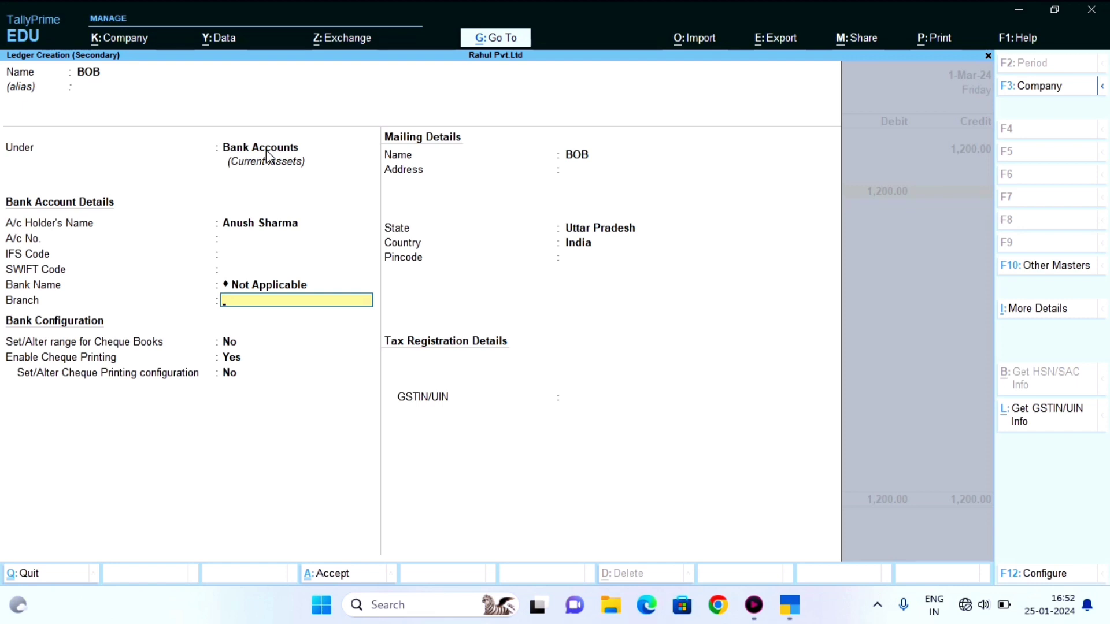
{"action": "key", "text": "Return"}
{"action": "key", "text": "Return"}
{"action": "key", "text": "Return"}
{"action": "key", "text": "Return"}
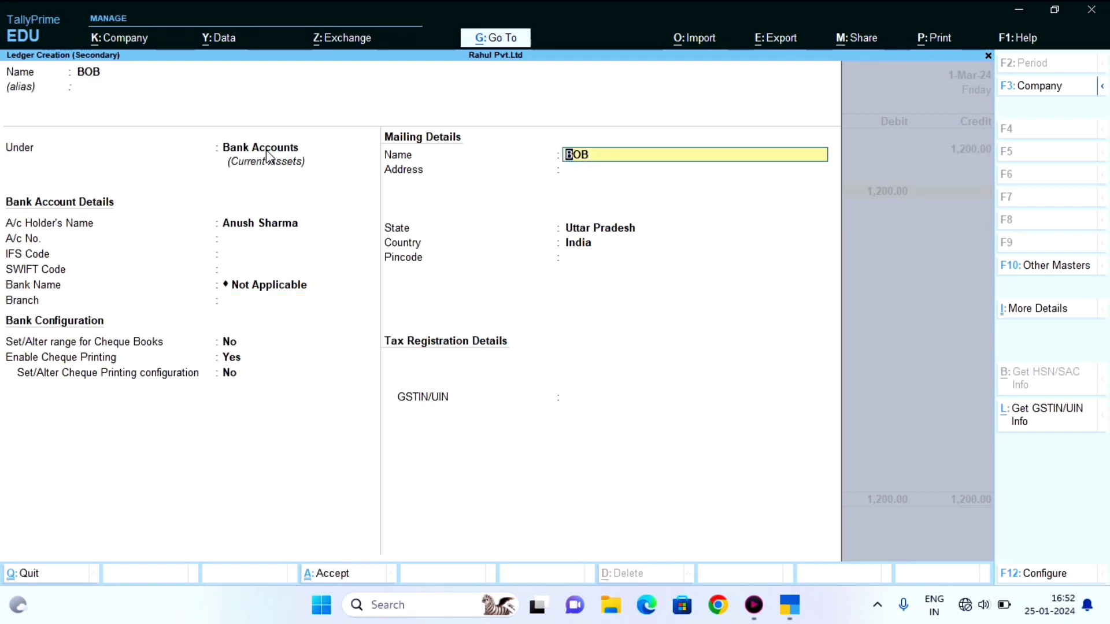
{"action": "key", "text": "Return"}
{"action": "key", "text": "Return"}
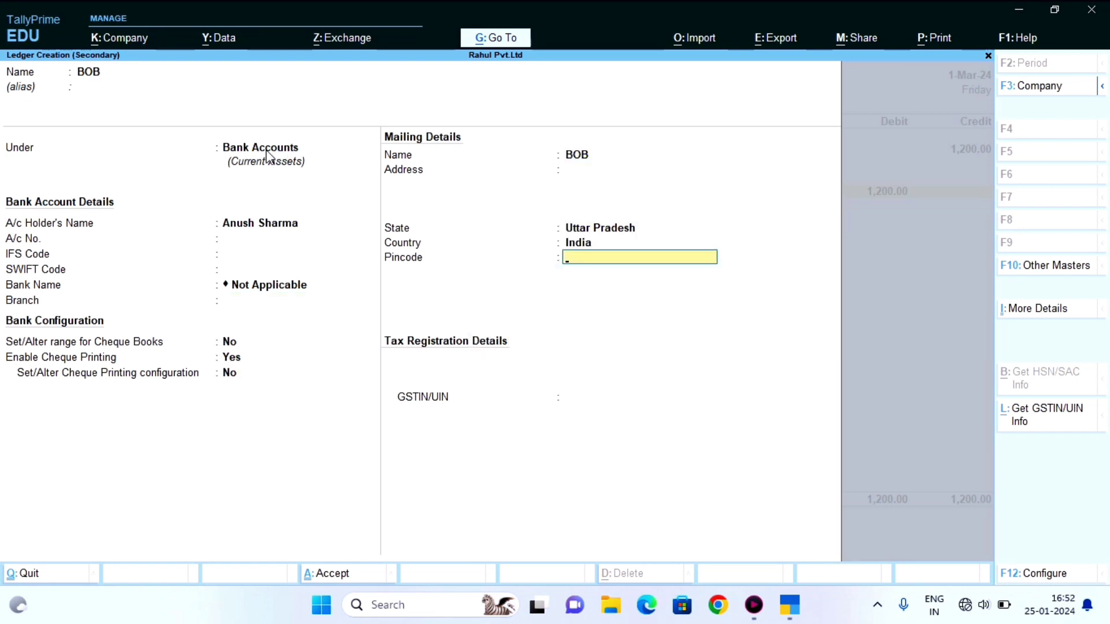
{"action": "type", "text": "212654"}
{"action": "key", "text": "Return"}
{"action": "key", "text": "Return"}
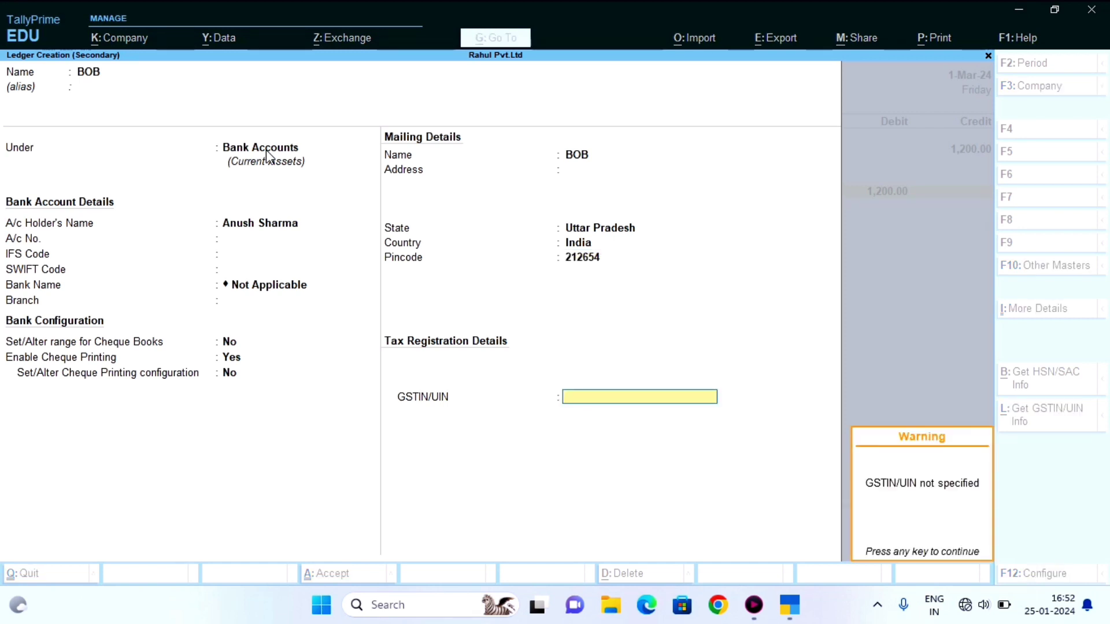
{"action": "key", "text": "Return"}
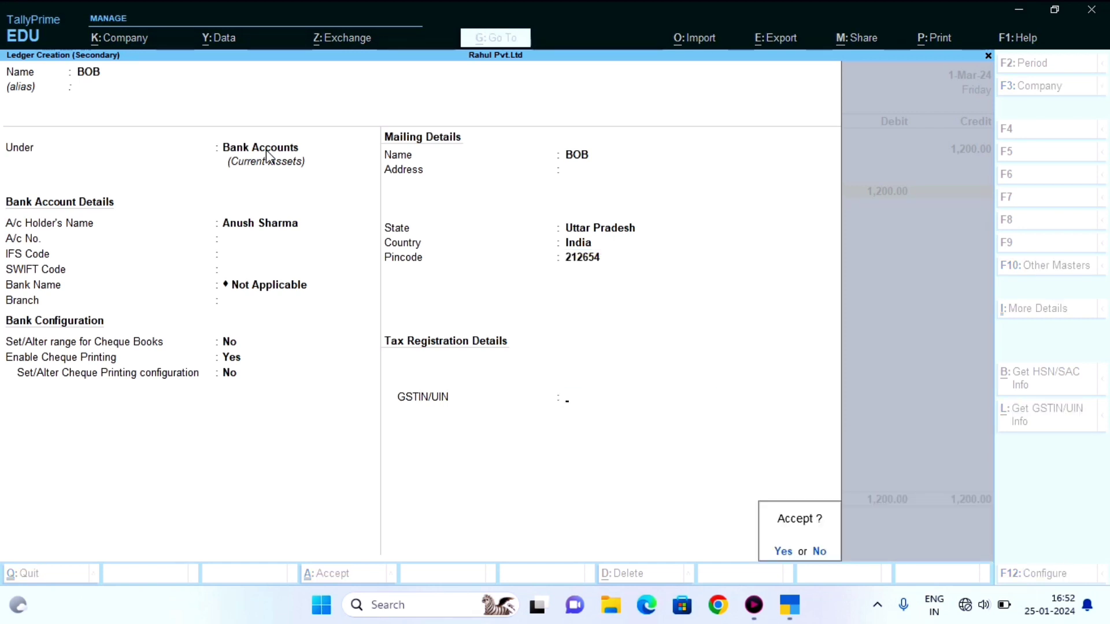
{"action": "key", "text": "Return"}
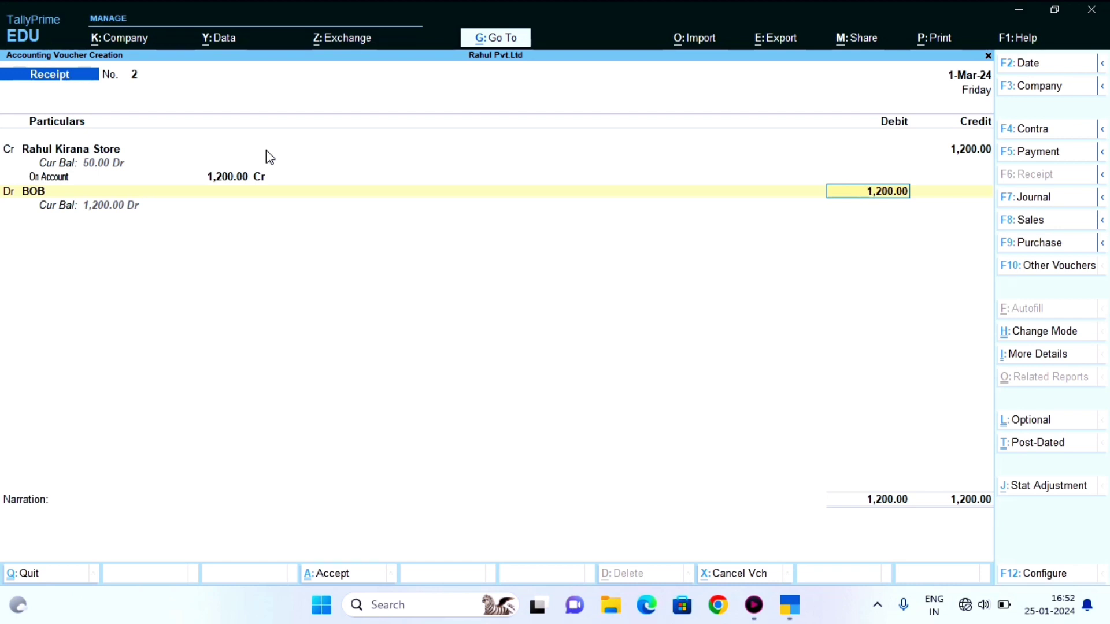
- Accept BOB's 1,200.00 Cheque/DD bank allocation, leave narration empty, and save Receipt No. 2
{"action": "key", "text": "Return"}
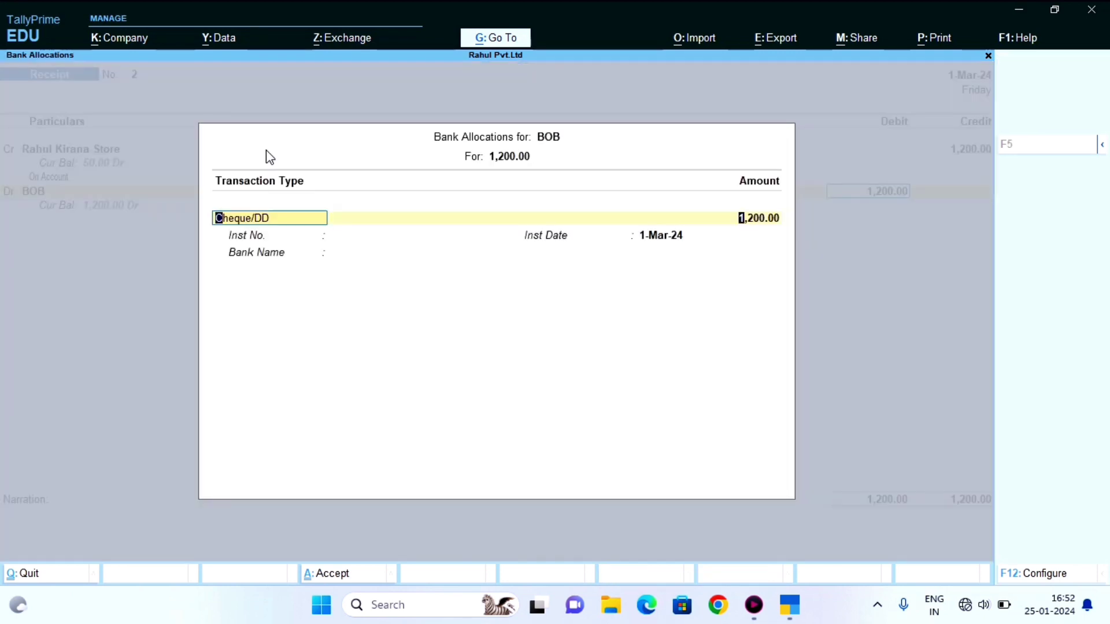
{"action": "key", "text": "Return"}
{"action": "key", "text": "Return"}
{"action": "key", "text": "Return"}
{"action": "key", "text": "Return"}
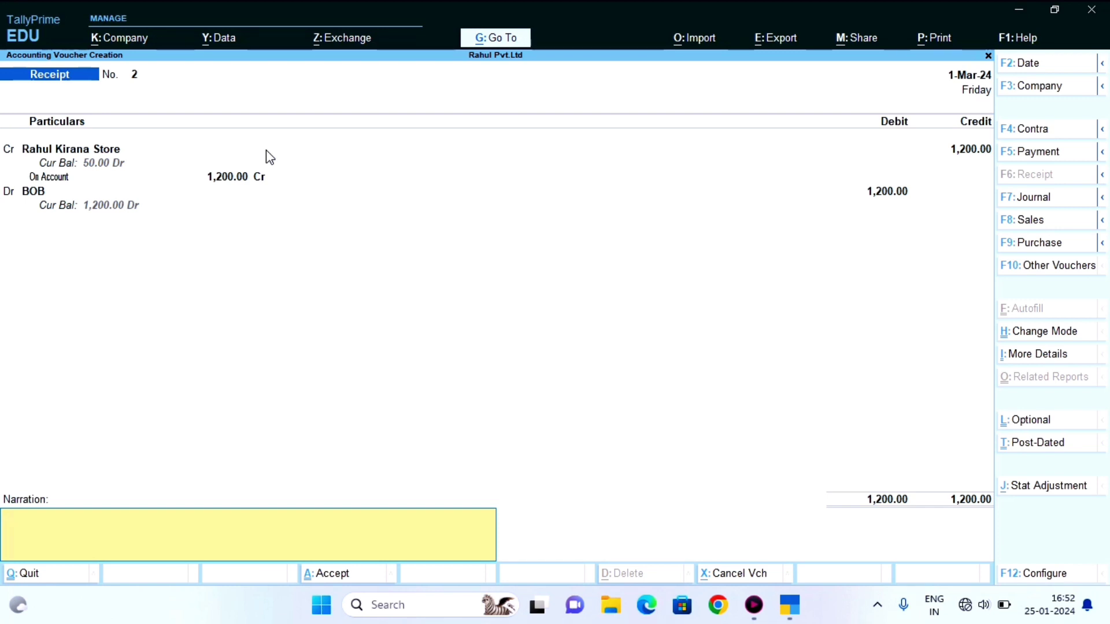
{"action": "key", "text": "Return"}
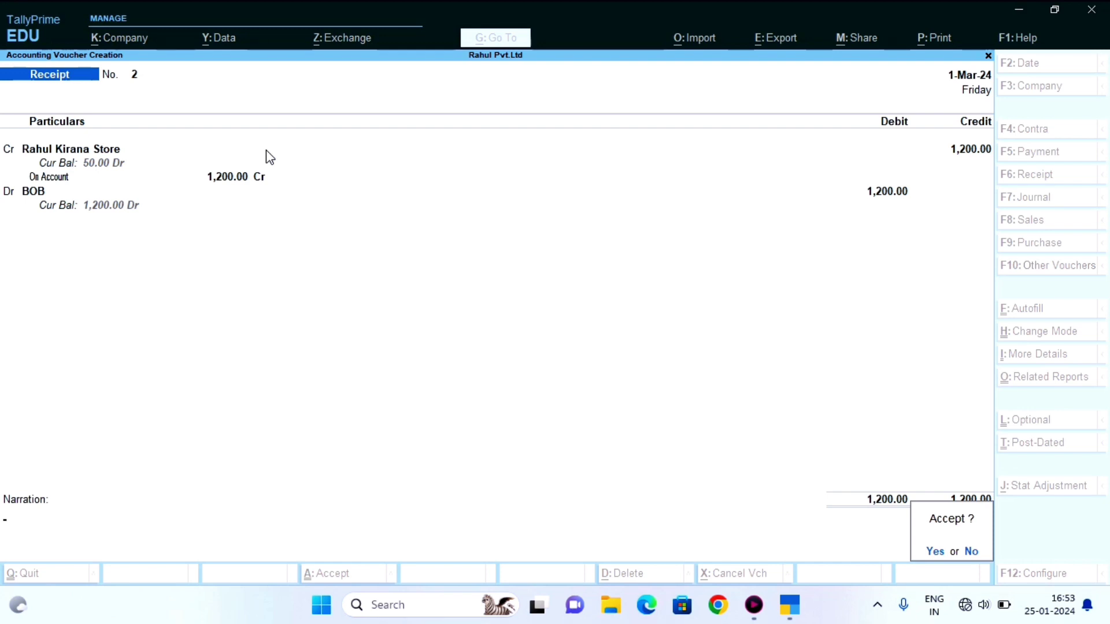
{"action": "key", "text": "Return"}
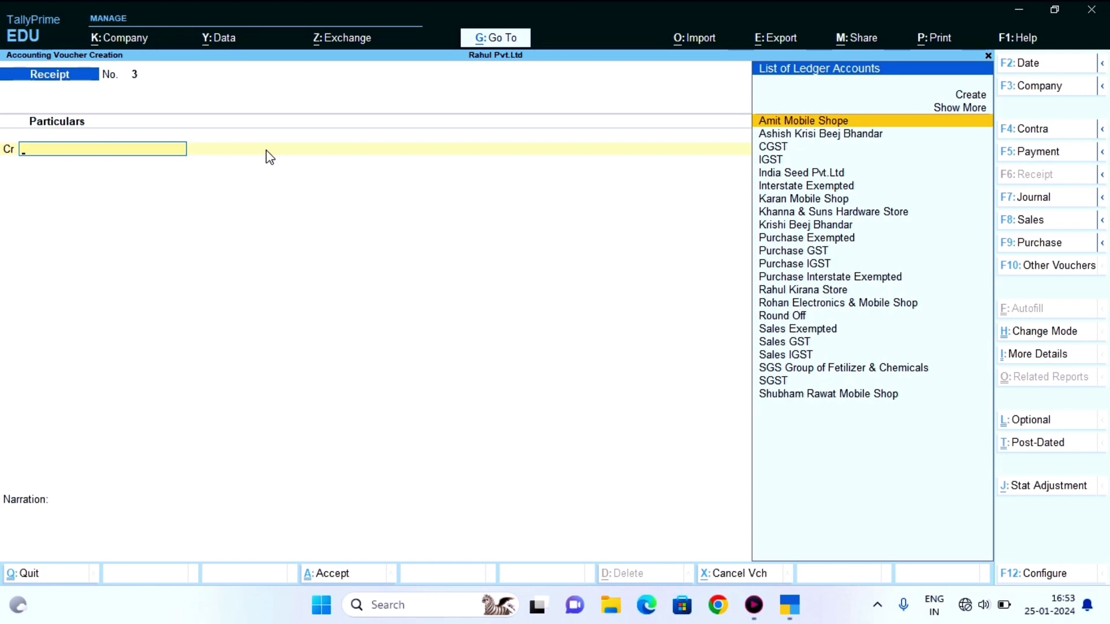
- Clear the Amit Mobile Shope ledger, discard Receipt No. 3, and confirm quitting TallyPrime
{"action": "key", "text": "Return"}
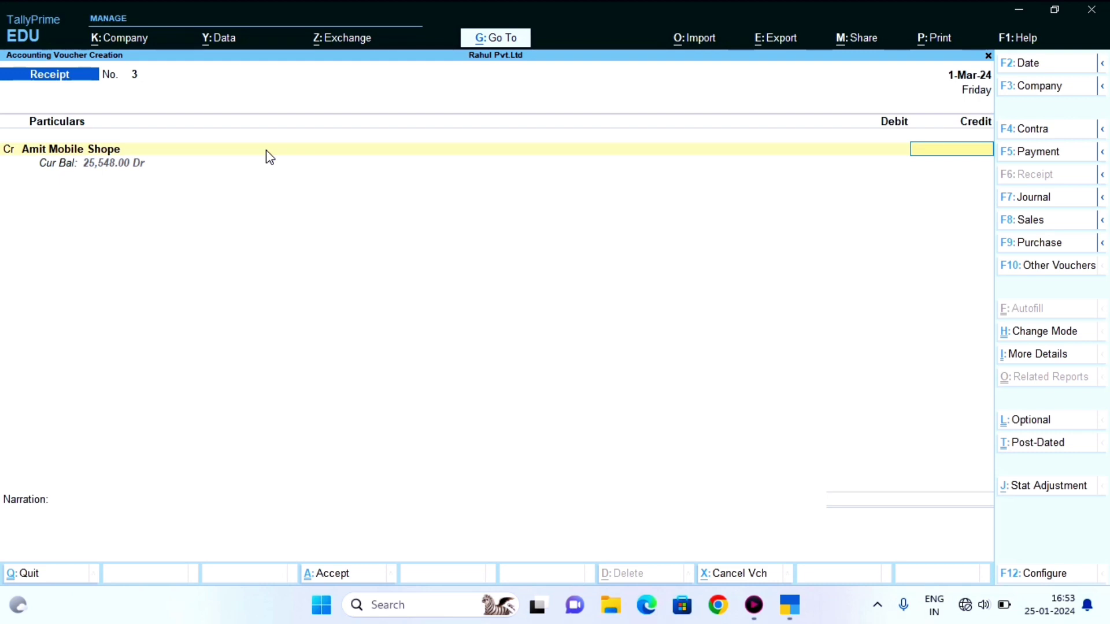
{"action": "key", "text": "BackSpace"}
{"action": "key", "text": "BackSpace"}
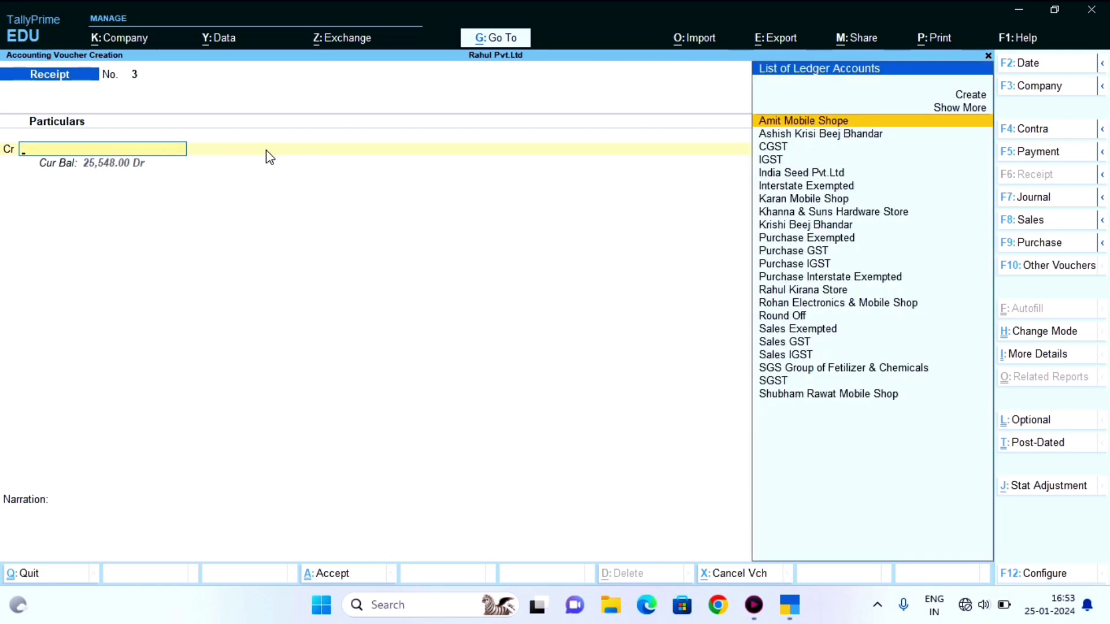
{"action": "key", "text": "Escape"}
{"action": "key", "text": "Return"}
{"action": "key", "text": "Escape"}
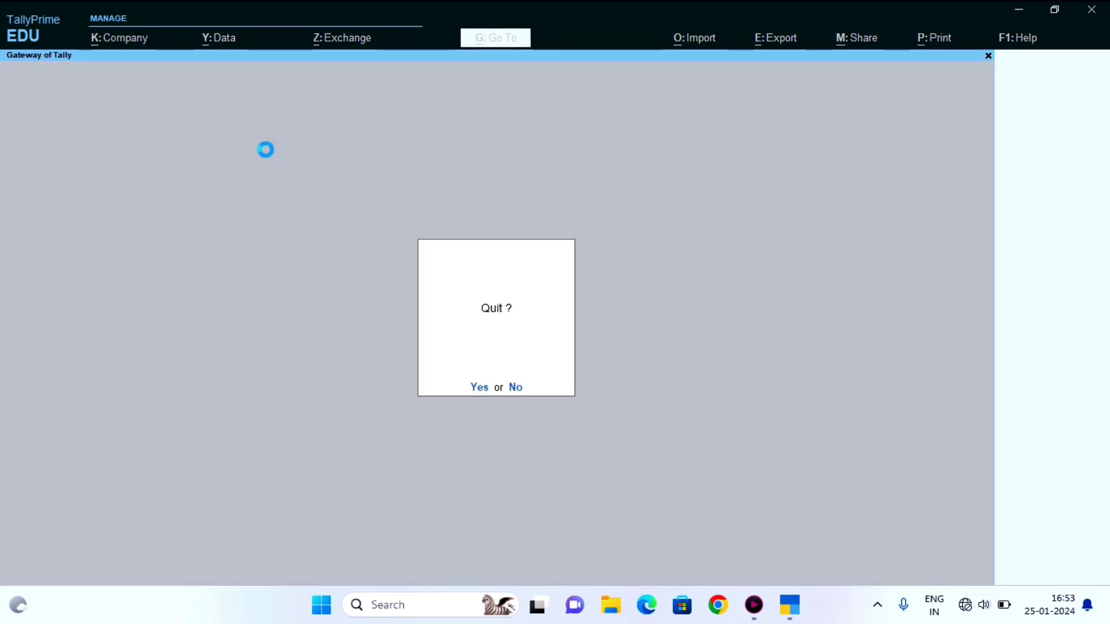
{"action": "key", "text": "Return"}
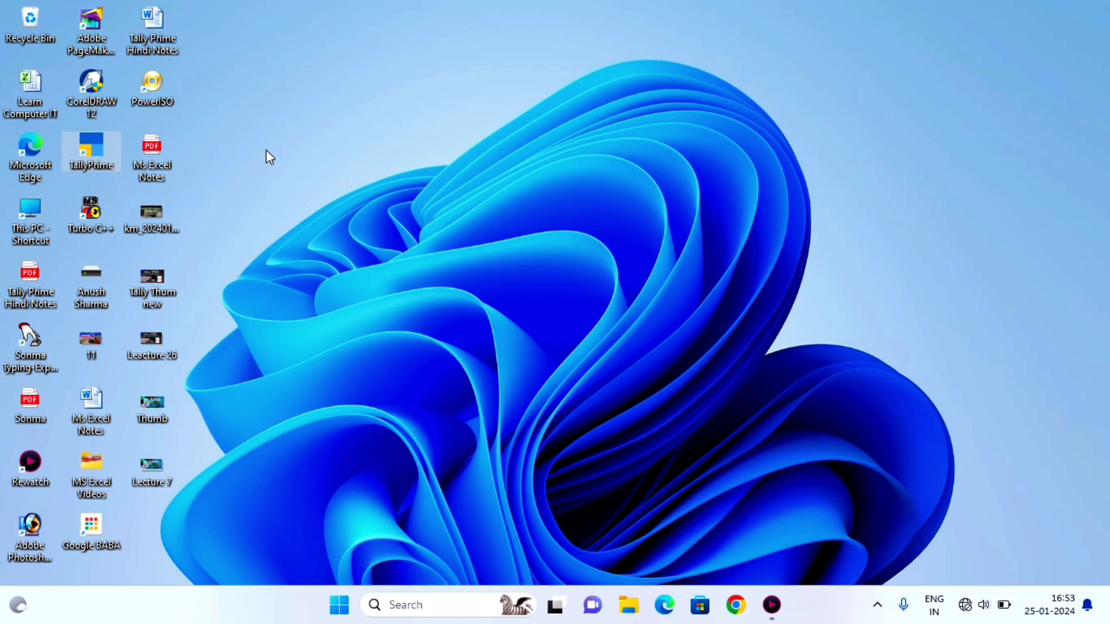